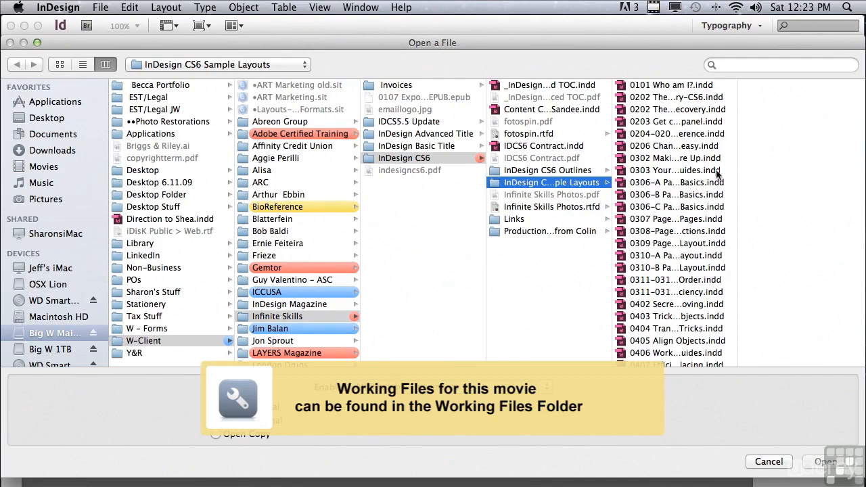
# - Open the document 0708 Bullets & Numbering Secrets.indd from the InDesign CS6 Sample Layouts folder
pyautogui.scroll(-5, 728, 203)
pyautogui.scroll(-10, 726, 270)
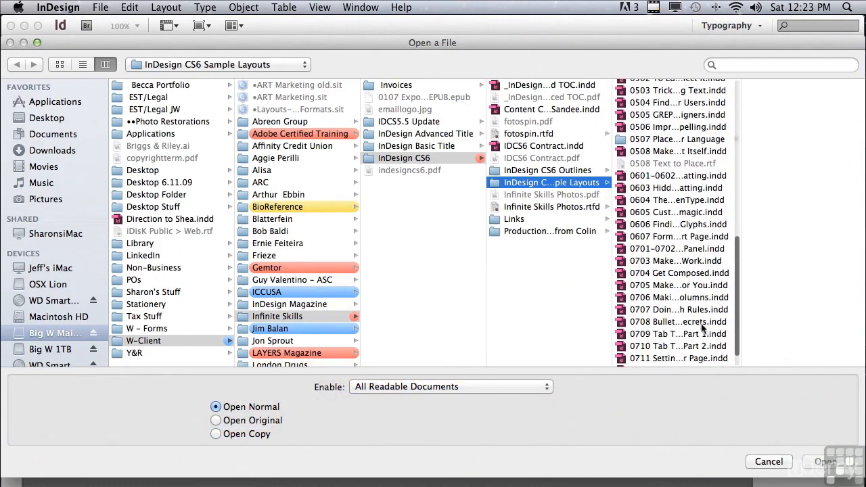
pyautogui.click(697, 324)
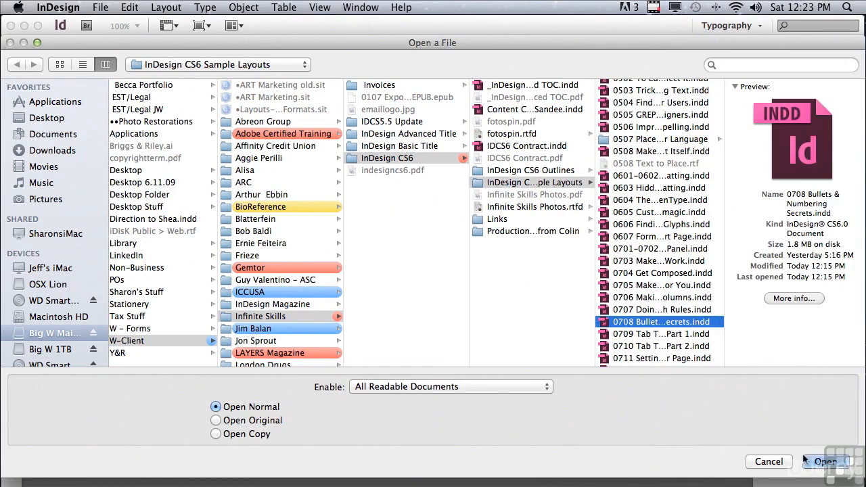
pyautogui.press('Return')
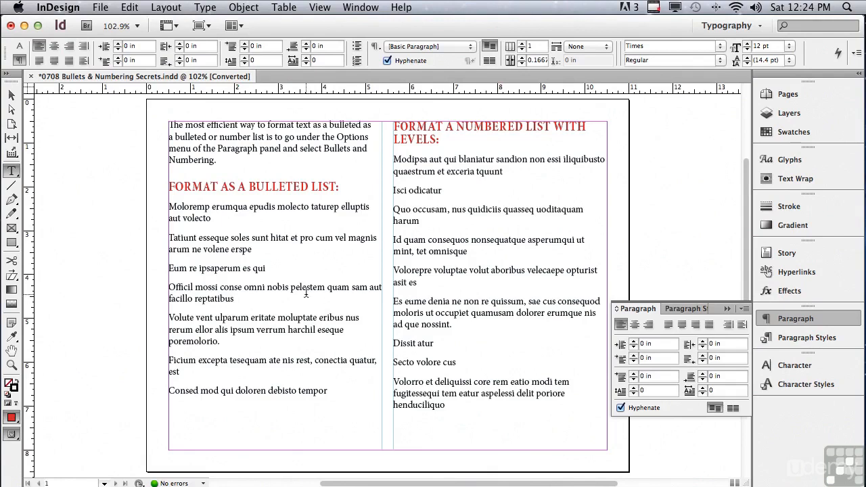
# - Select the four paragraphs under FORMAT AS A BULLETED LIST with the Type tool and apply a bulleted list
pyautogui.click(11, 171)
pyautogui.moveTo(169, 207); pyautogui.dragTo(261, 300)
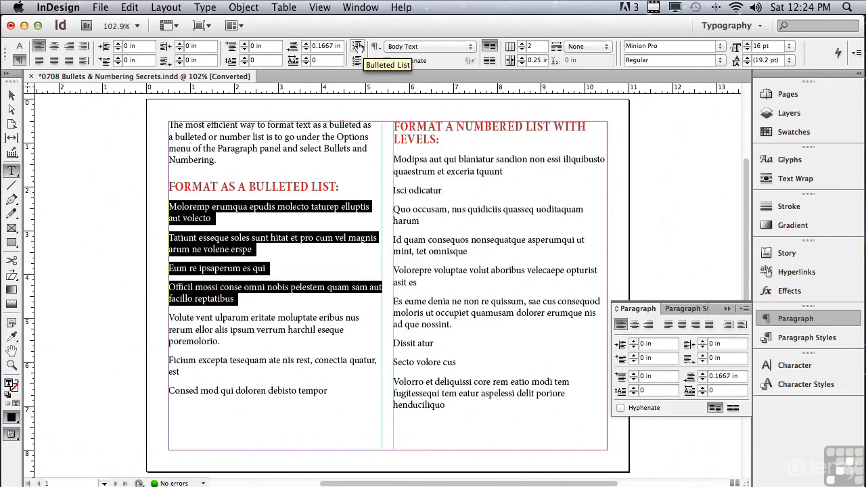
pyautogui.click(358, 46)
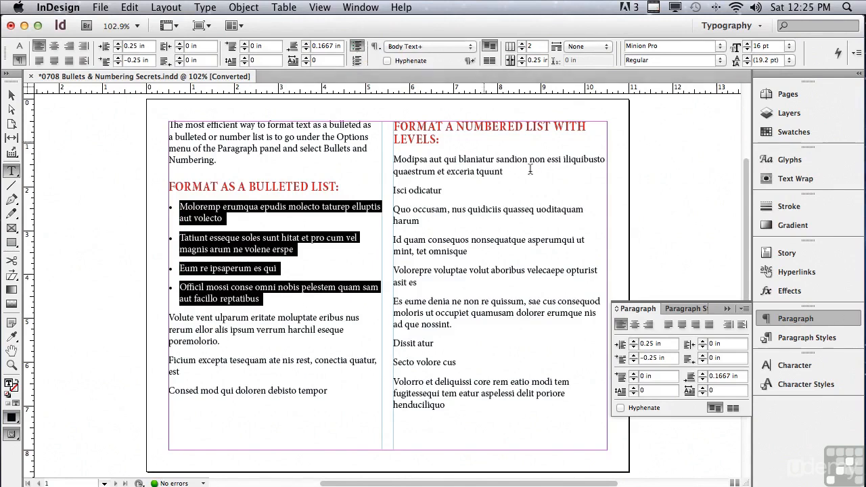
# - Open the Bullets and Numbering options, start adding a bullet, and switch the bullet font family to Wingdings
pyautogui.click(744, 309)
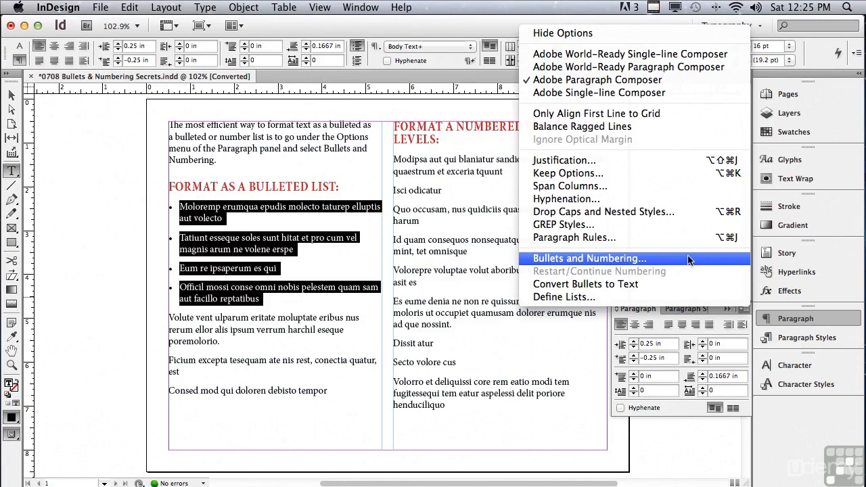
pyautogui.click(438, 252)
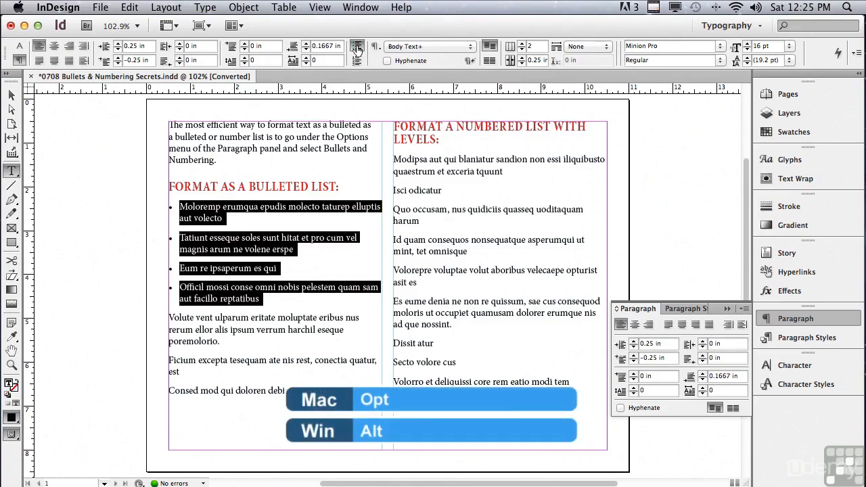
pyautogui.keyDown('alt'); pyautogui.click(358, 49); pyautogui.keyUp('alt')
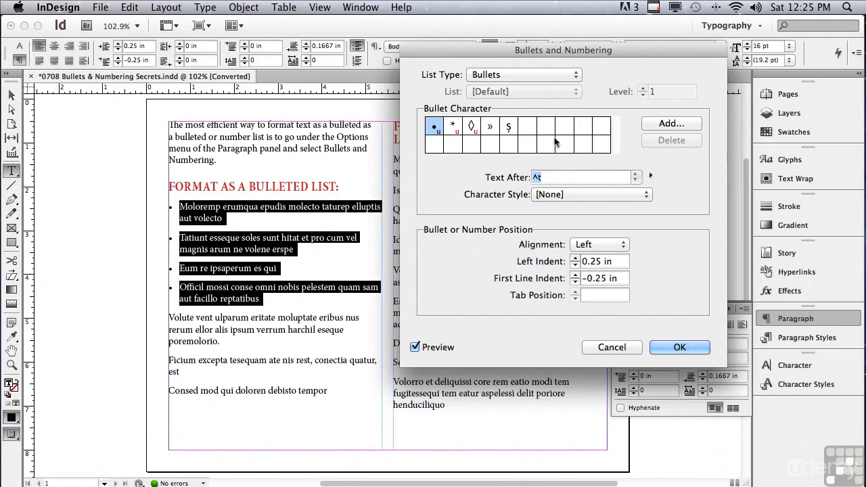
pyautogui.click(656, 124)
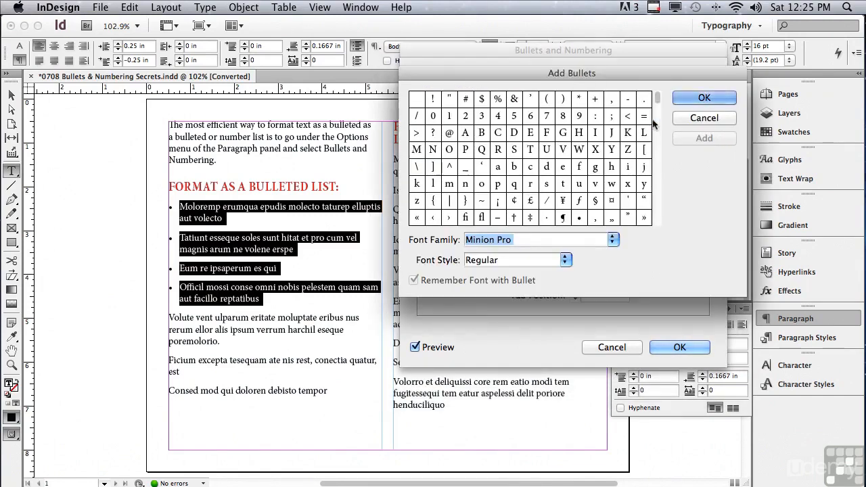
pyautogui.moveTo(484, 75); pyautogui.dragTo(524, 42)
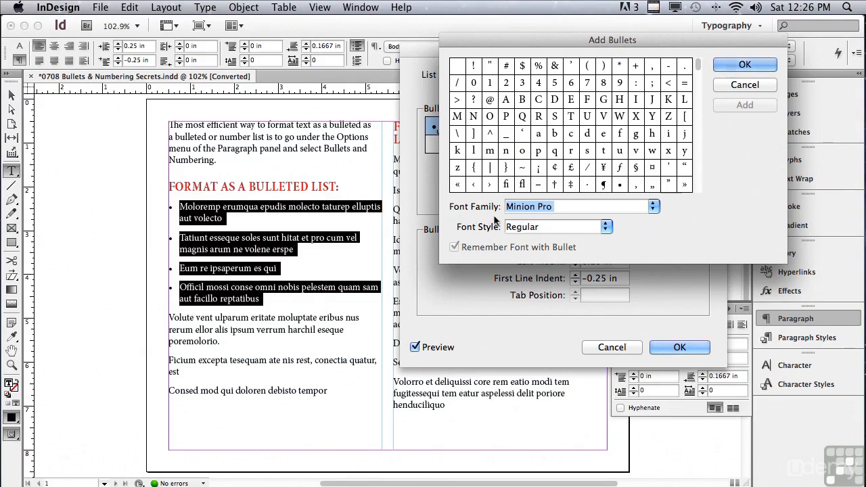
pyautogui.click(653, 209)
pyautogui.scroll(-15, 567, 295)
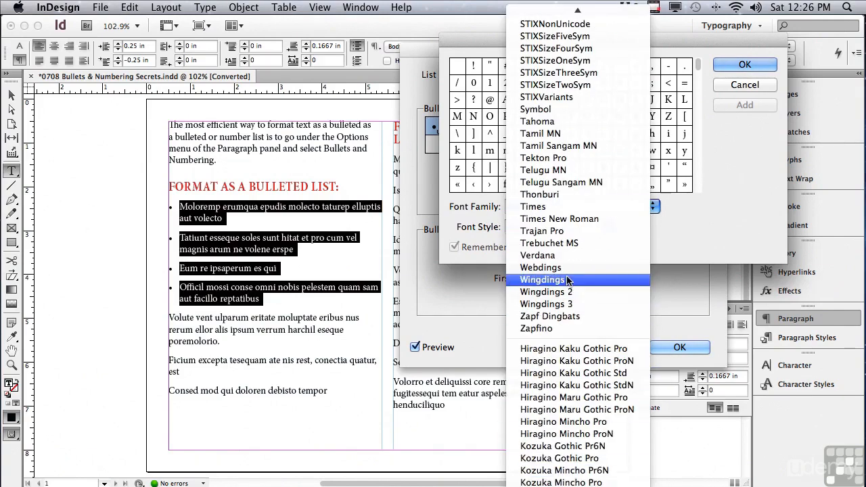
pyautogui.click(567, 279)
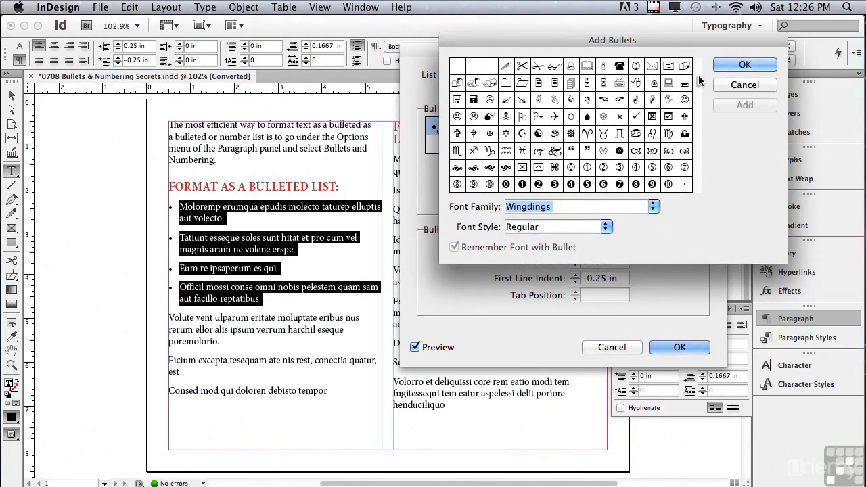
# - Add three Wingdings bullet characters: a large square, a small square and a diamond
pyautogui.scroll(-1, 697, 94)
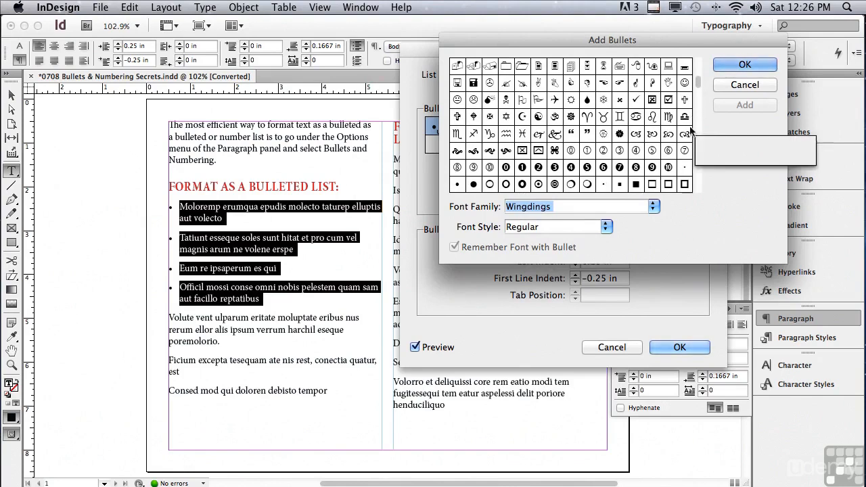
pyautogui.click(638, 189)
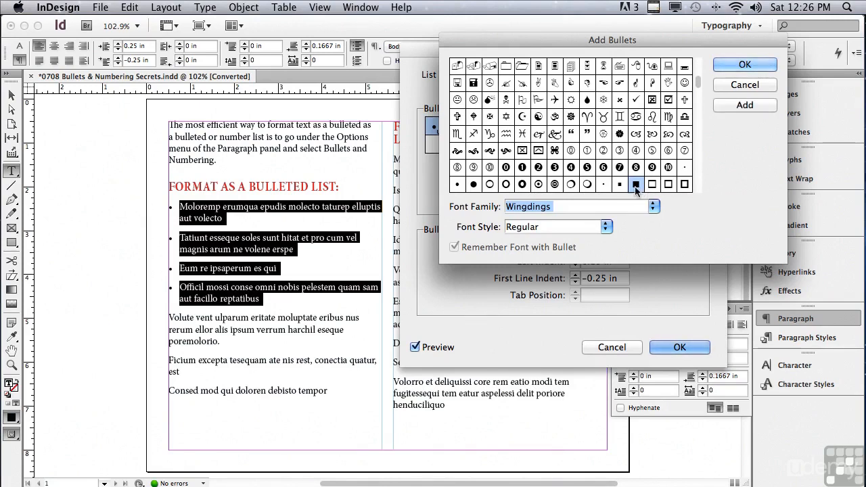
pyautogui.click(744, 107)
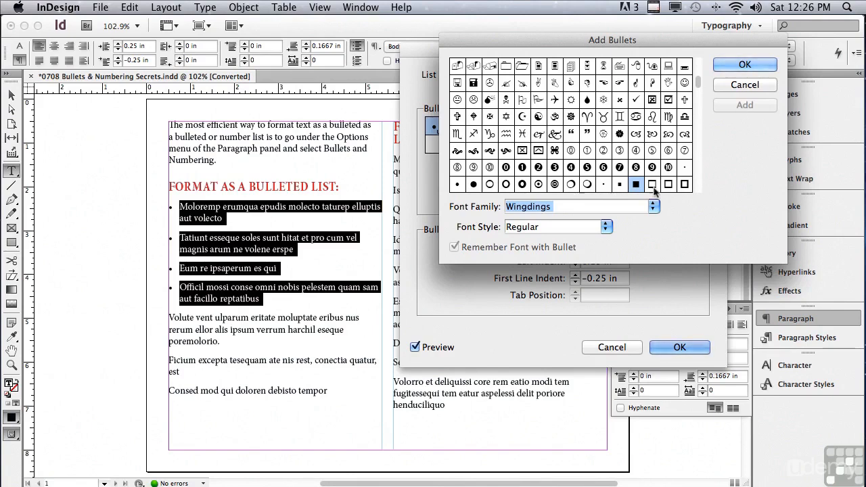
pyautogui.click(620, 186)
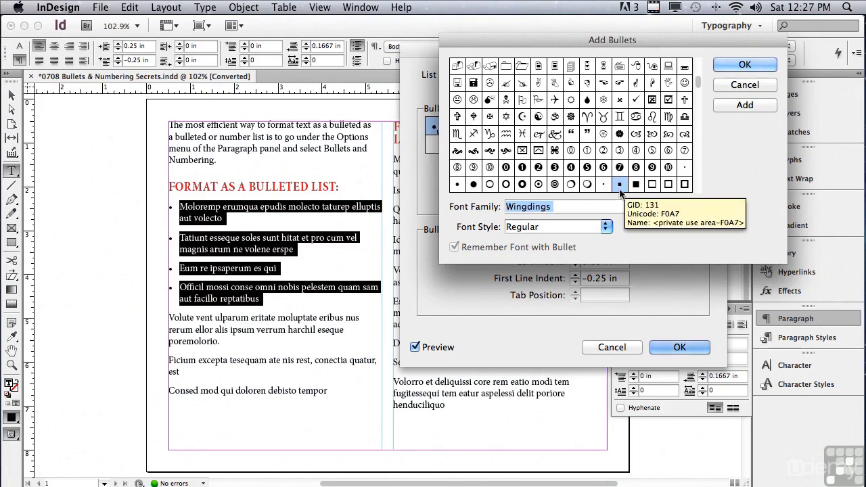
pyautogui.click(746, 107)
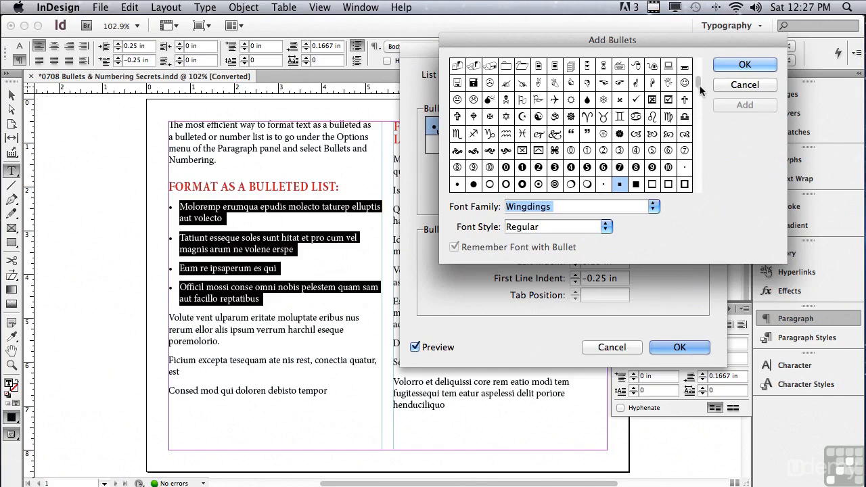
pyautogui.scroll(-1, 699, 90)
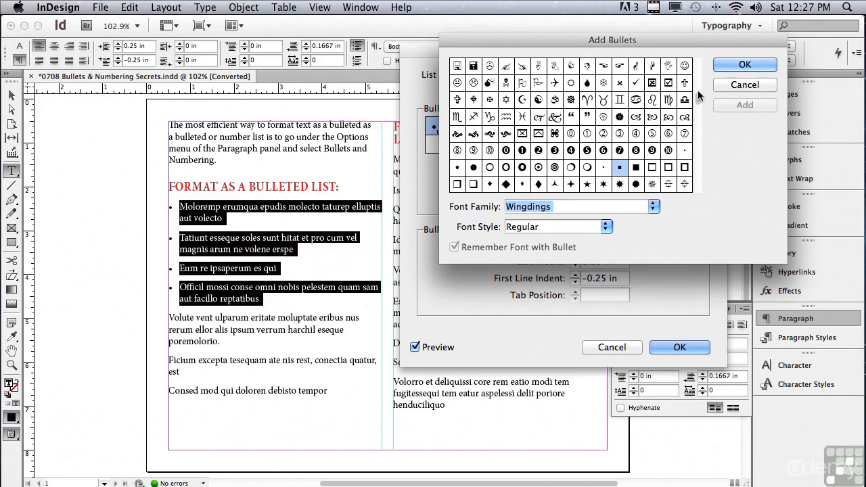
pyautogui.click(539, 184)
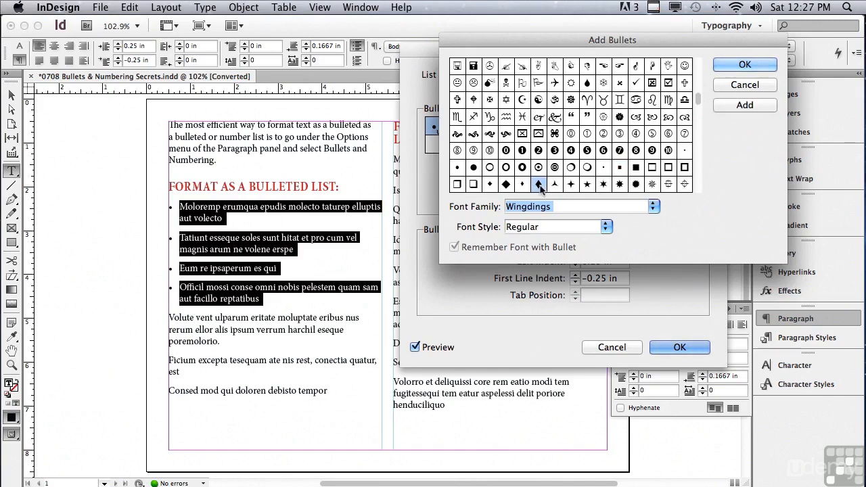
pyautogui.click(745, 106)
pyautogui.click(745, 65)
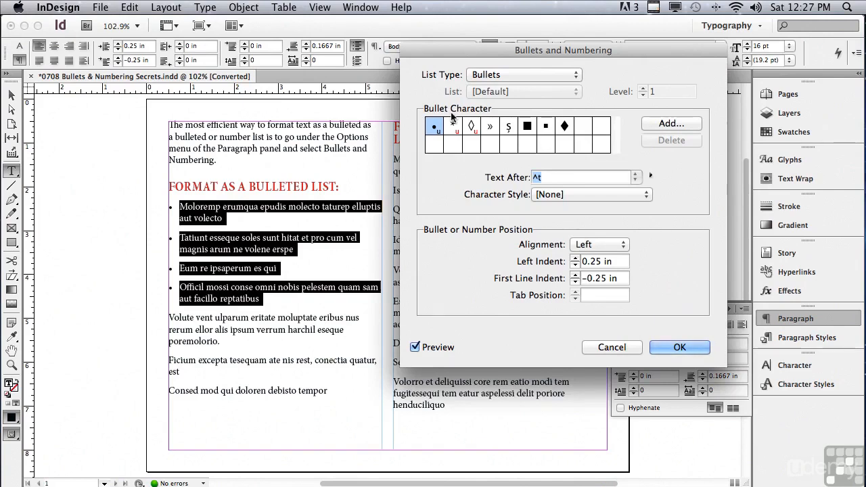
# - Choose the small square bullet for the list and apply the RED character style to the bullets
pyautogui.click(546, 128)
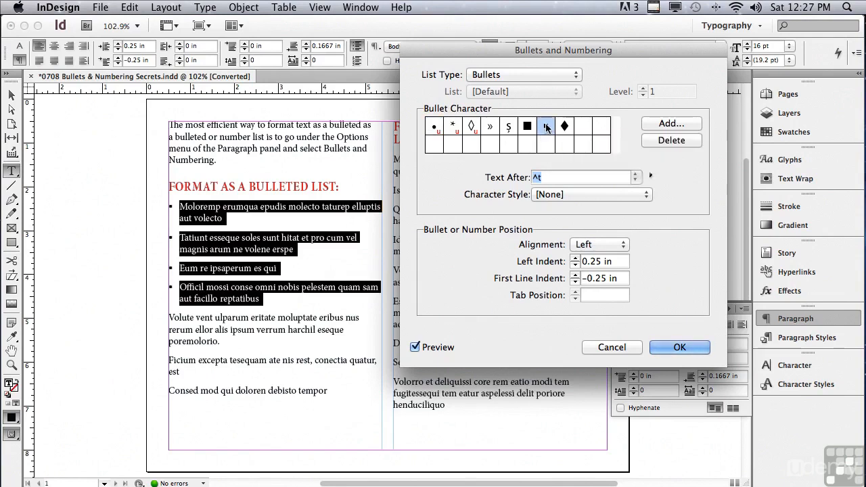
pyautogui.click(415, 348)
pyautogui.click(415, 348)
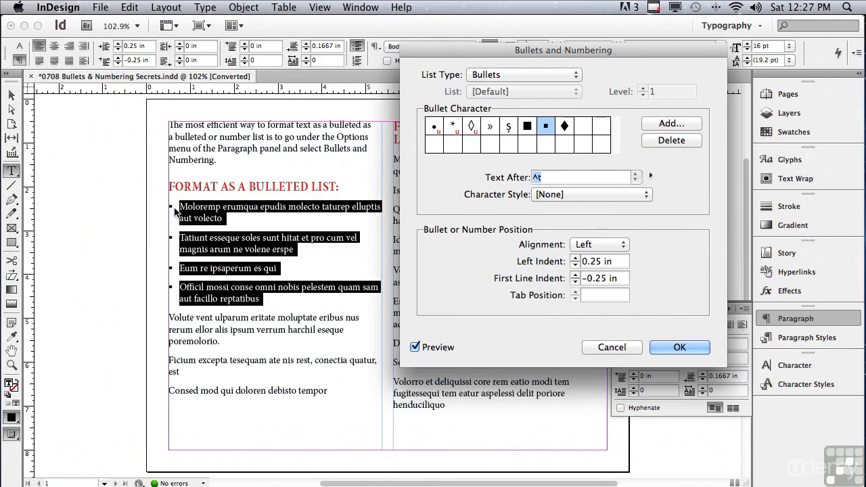
pyautogui.click(575, 193)
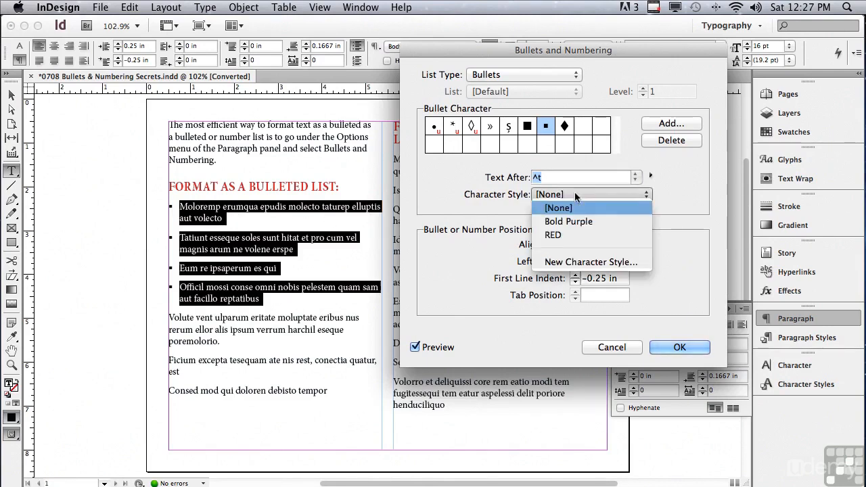
pyautogui.click(568, 234)
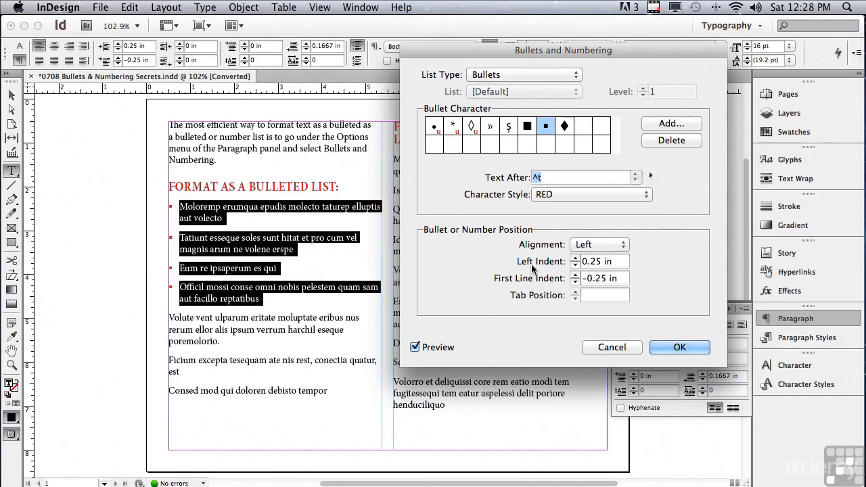
# - Set the bullet left indent to 0.1875 in and the first line indent to -0.1875 in, then confirm
pyautogui.click(575, 258)
pyautogui.click(574, 258)
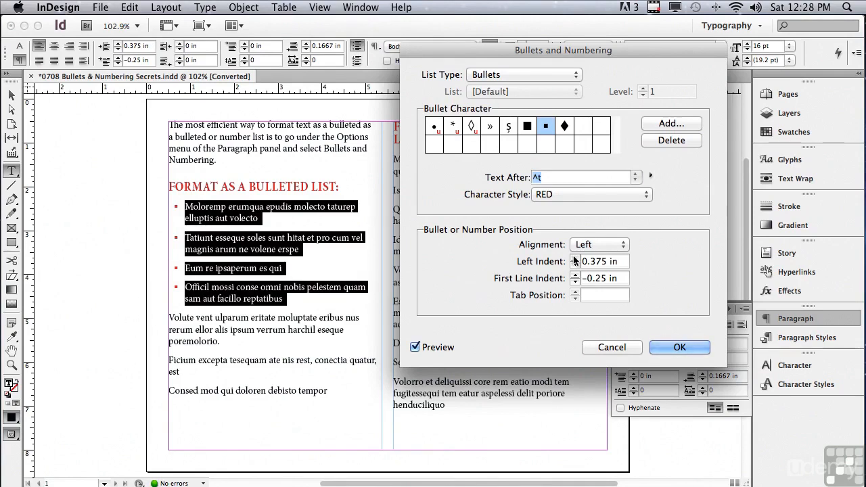
pyautogui.click(574, 258)
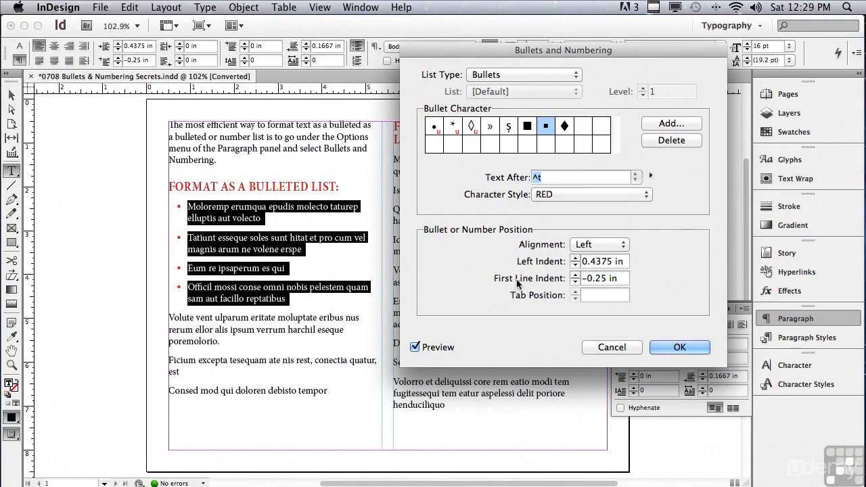
pyautogui.click(575, 274)
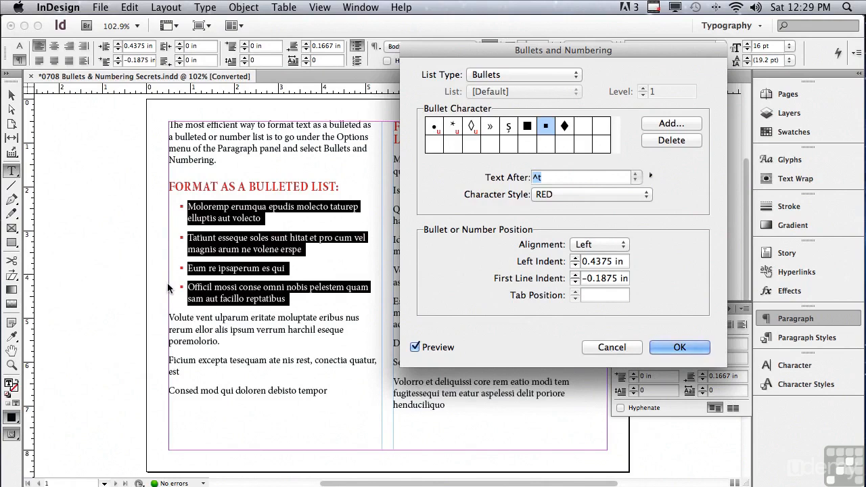
pyautogui.click(576, 265)
pyautogui.click(576, 265)
pyautogui.click(576, 266)
pyautogui.click(576, 265)
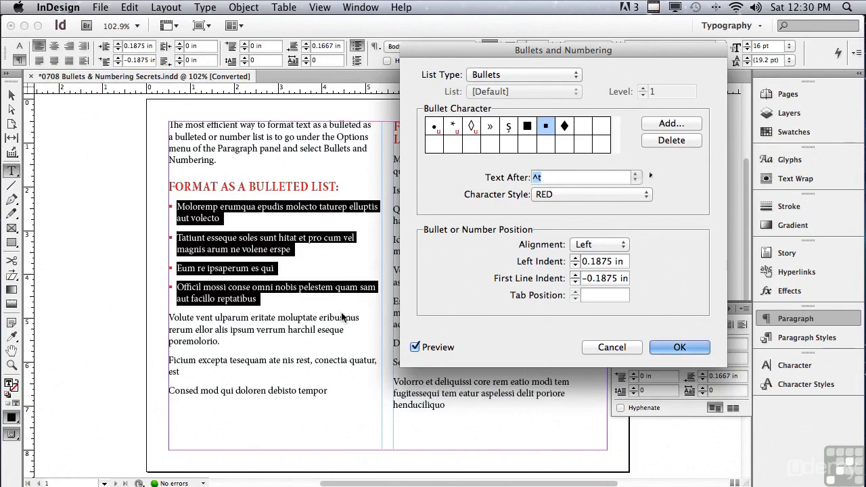
pyautogui.click(680, 347)
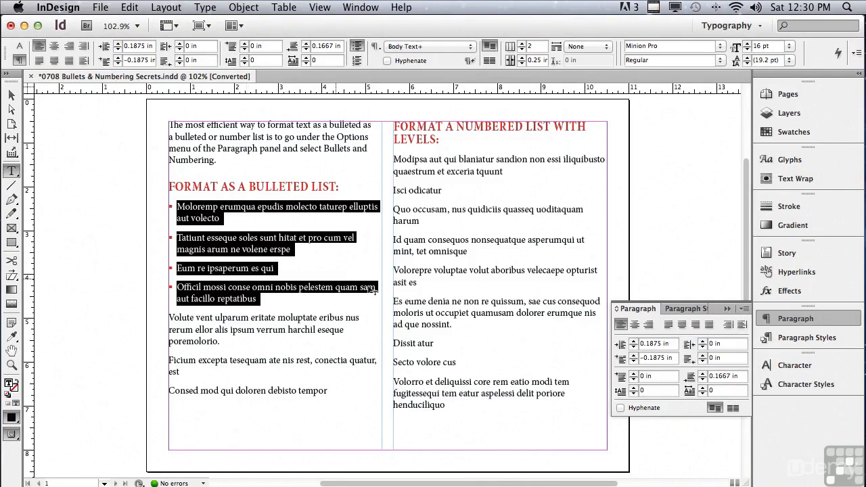
# - Inspect the paragraph style applied to the bulleted paragraphs
pyautogui.click(786, 339)
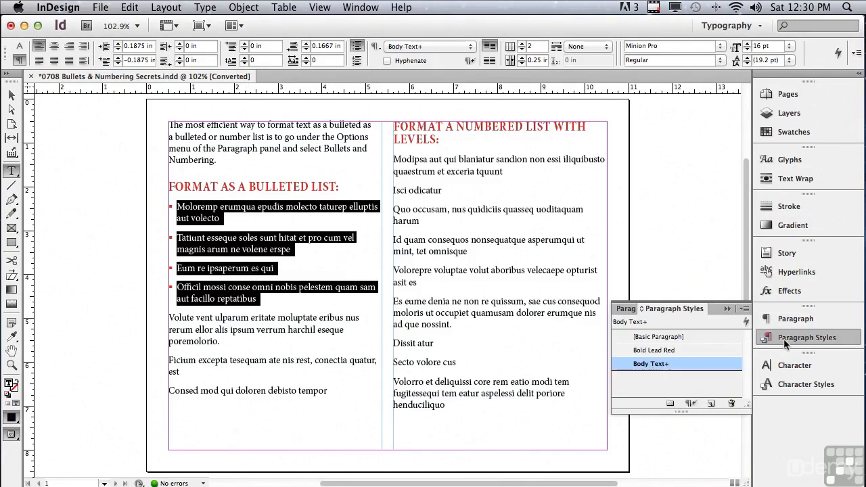
pyautogui.click(786, 344)
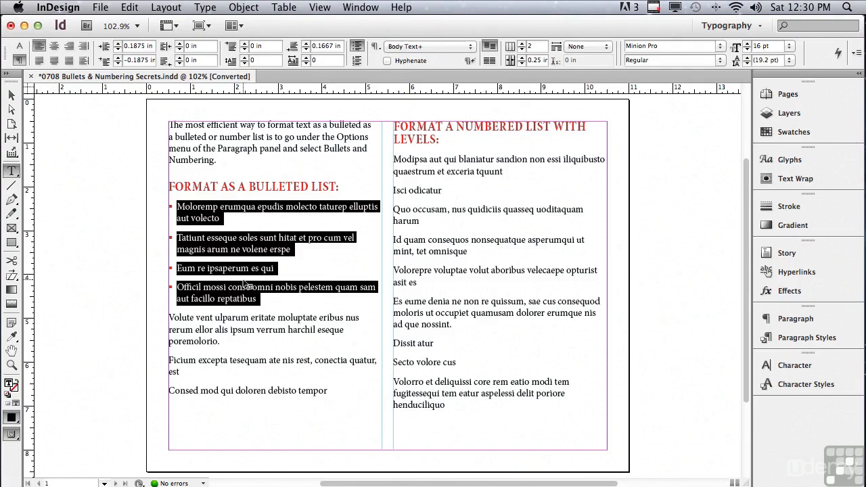
# - Select the first four paragraphs under FORMAT A NUMBERED LIST WITH LEVELS and apply a numbered list
pyautogui.moveTo(393, 159); pyautogui.dragTo(494, 254)
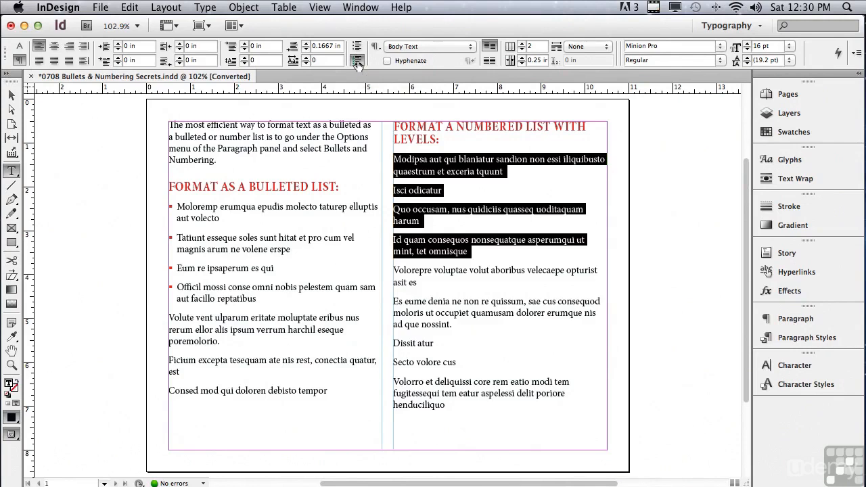
pyautogui.click(358, 62)
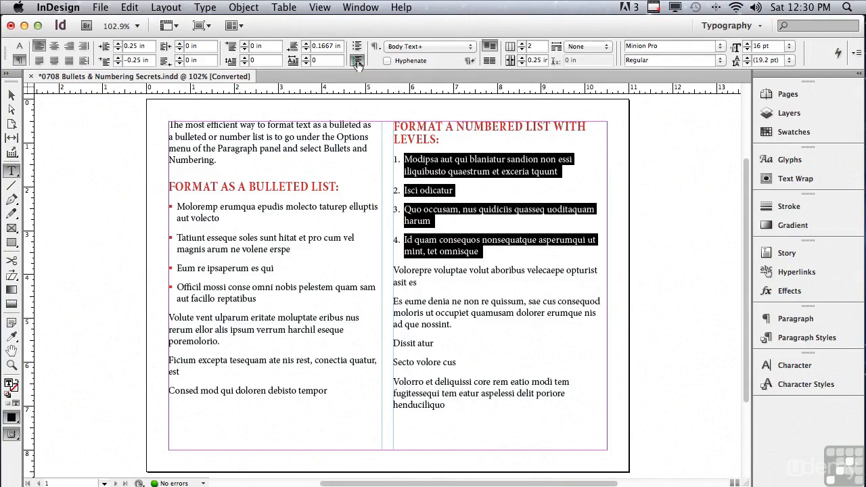
# - Open the numbering options for the selected list and apply the Bold Purple character style to the numbers
pyautogui.keyDown('alt'); pyautogui.click(357, 61); pyautogui.keyUp('alt')
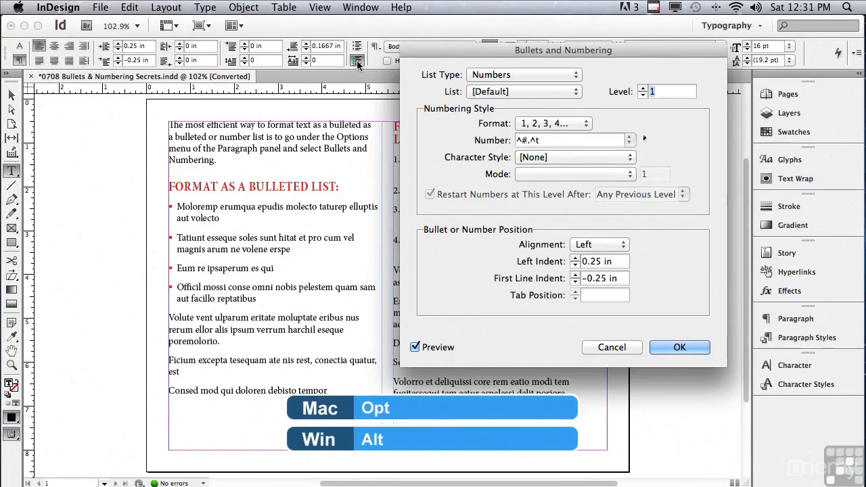
pyautogui.moveTo(459, 54); pyautogui.dragTo(447, 31)
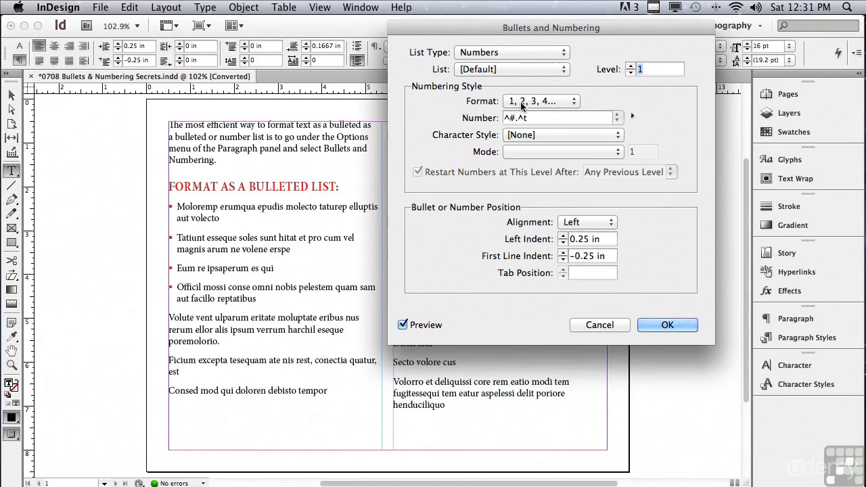
pyautogui.click(555, 101)
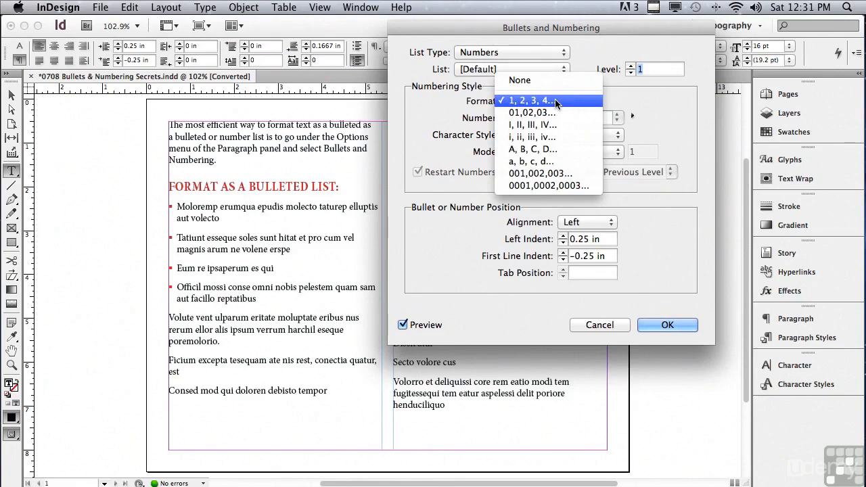
pyautogui.click(504, 101)
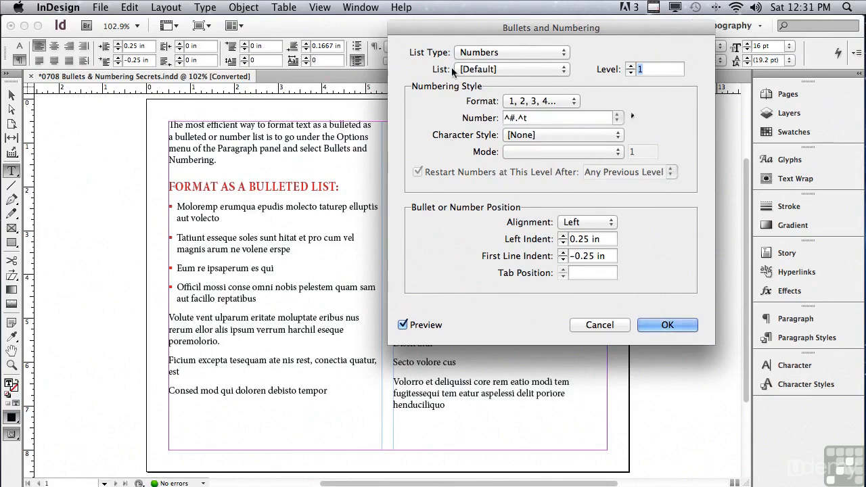
pyautogui.moveTo(485, 25); pyautogui.dragTo(144, 23)
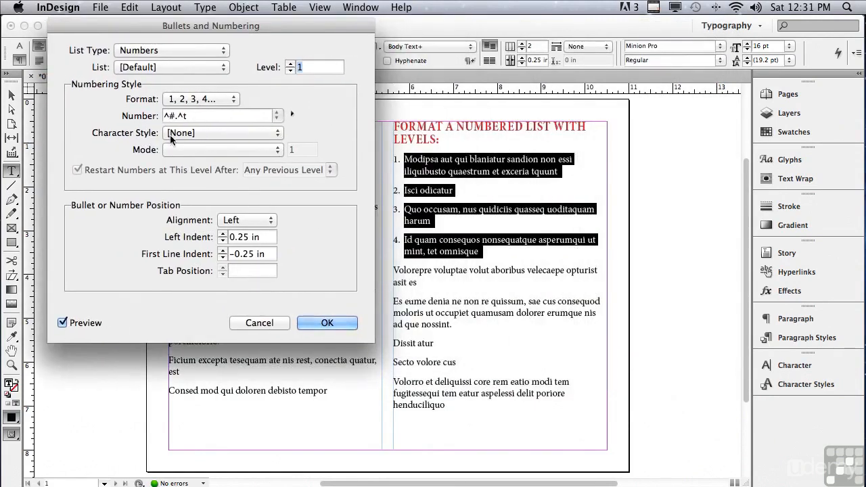
pyautogui.click(223, 132)
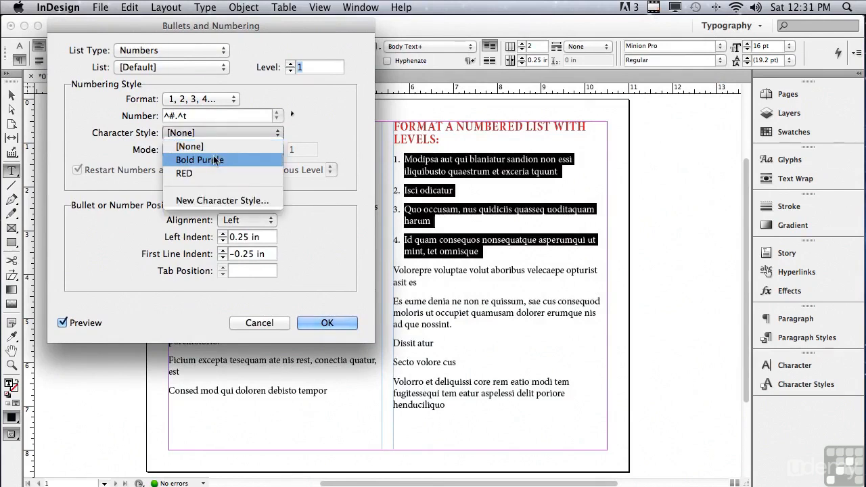
pyautogui.click(215, 159)
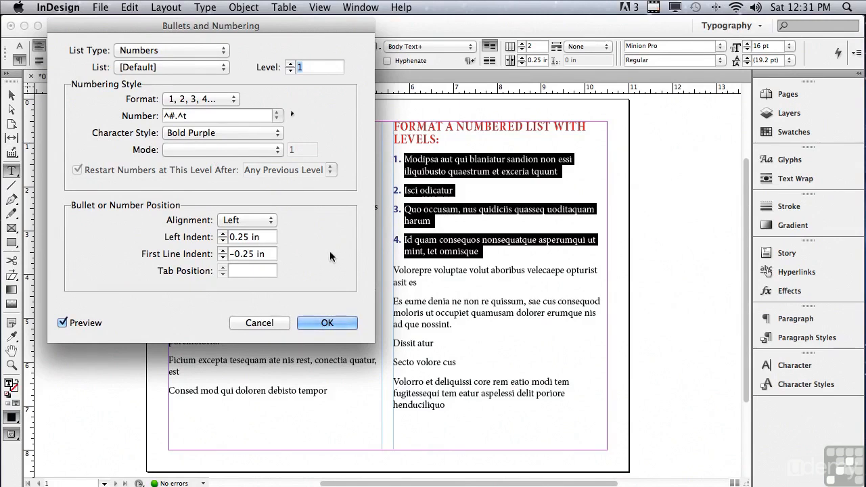
# - Nudge the number left indent up and back to 0.25 in, then confirm the numbering settings
pyautogui.click(222, 233)
pyautogui.click(222, 233)
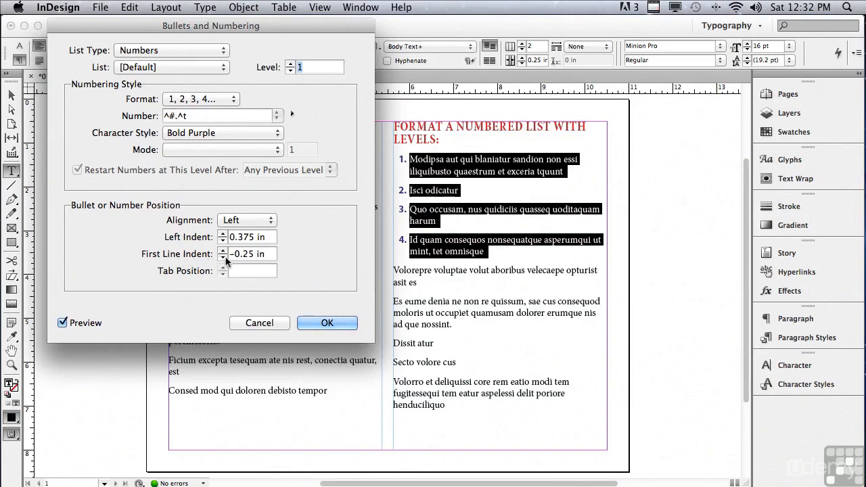
pyautogui.click(222, 258)
pyautogui.click(221, 250)
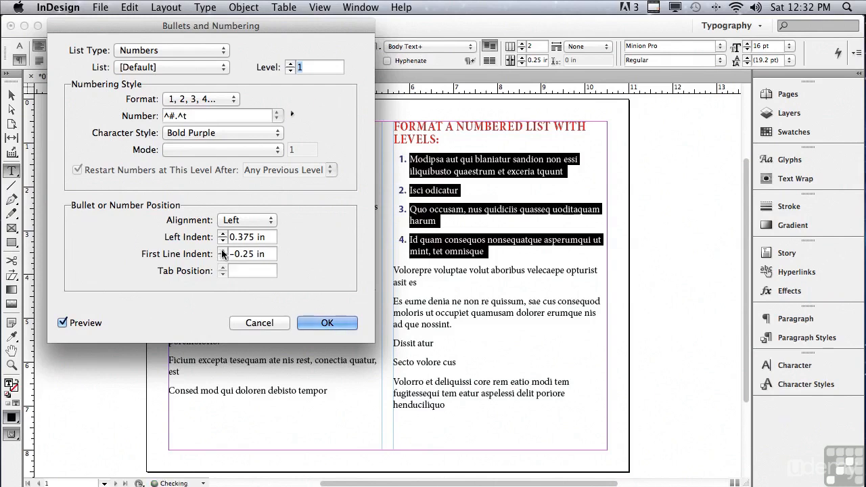
pyautogui.click(222, 242)
pyautogui.click(222, 242)
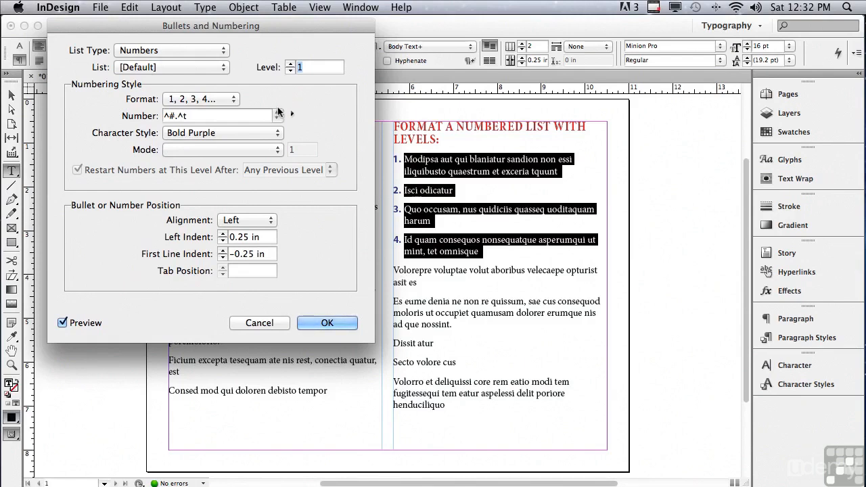
pyautogui.click(329, 323)
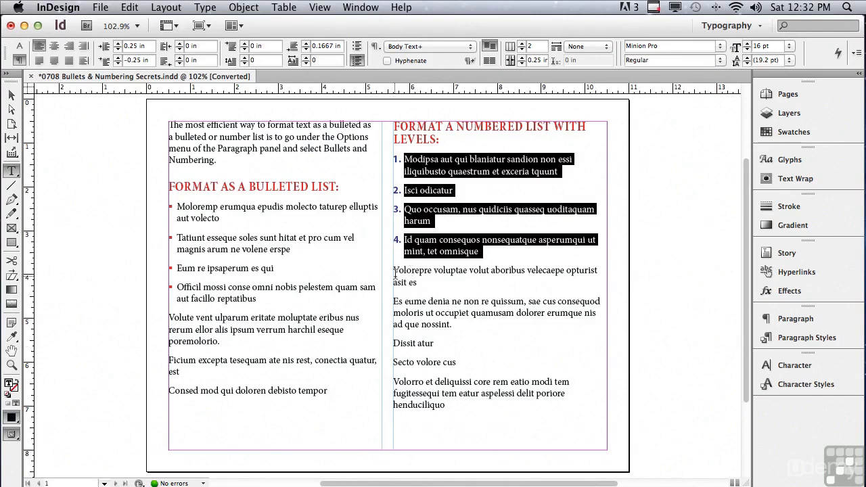
# - Apply a numbered list to the next three paragraphs and reopen its options to set them to level 2
pyautogui.moveTo(394, 268); pyautogui.dragTo(456, 346)
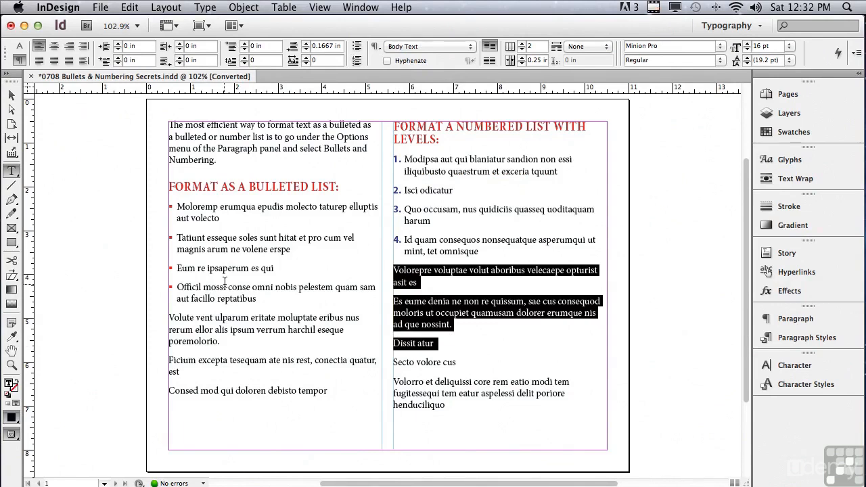
pyautogui.click(356, 62)
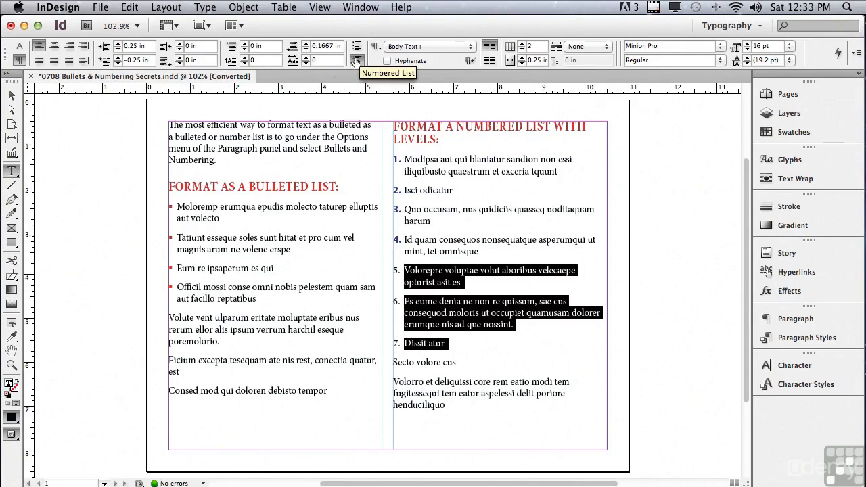
pyautogui.keyDown('alt'); pyautogui.click(357, 62); pyautogui.keyUp('alt')
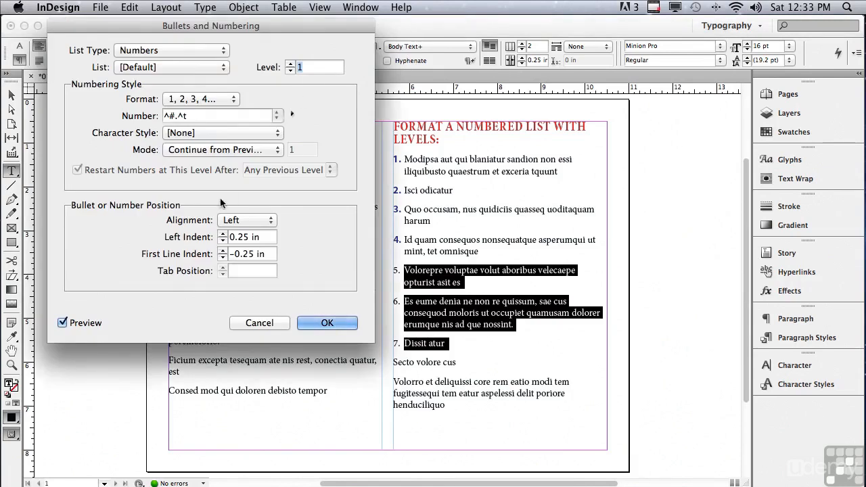
pyautogui.click(290, 64)
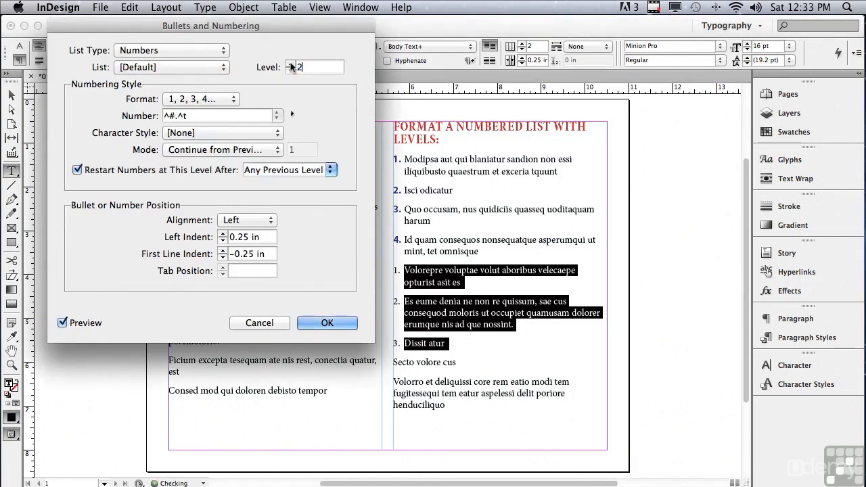
# - Set the level-2 numbering format to A, B, C, D
pyautogui.click(180, 100)
pyautogui.click(181, 99)
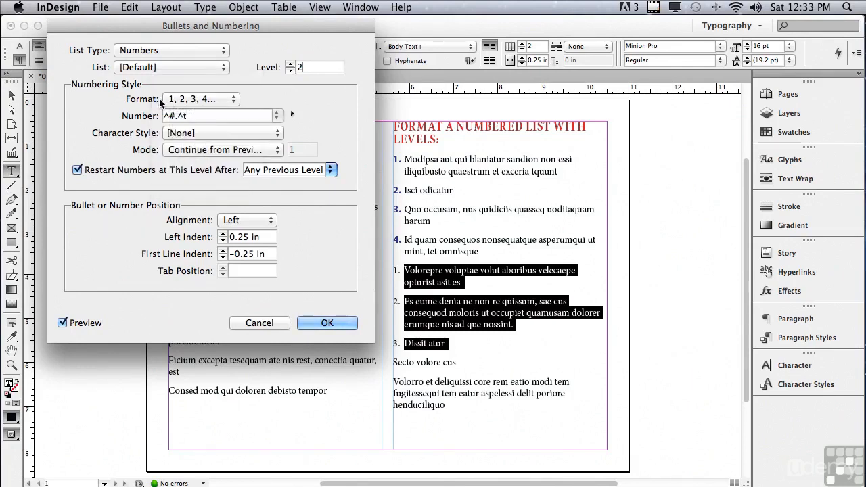
pyautogui.click(177, 100)
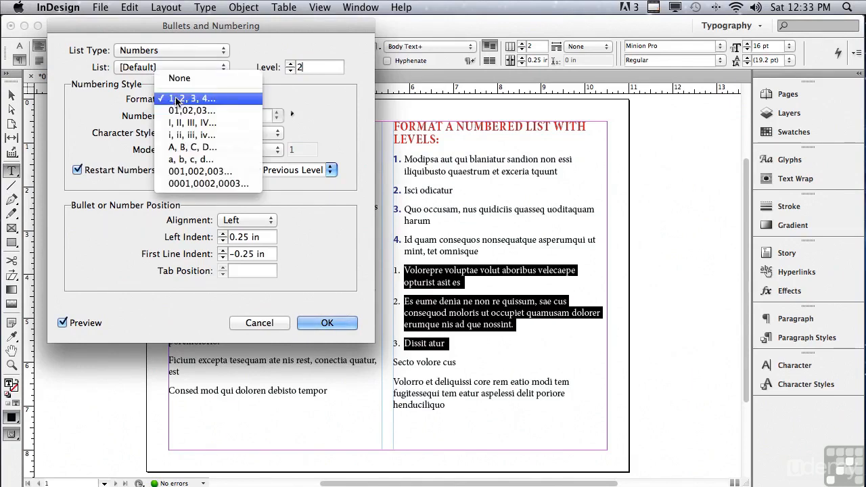
pyautogui.click(181, 148)
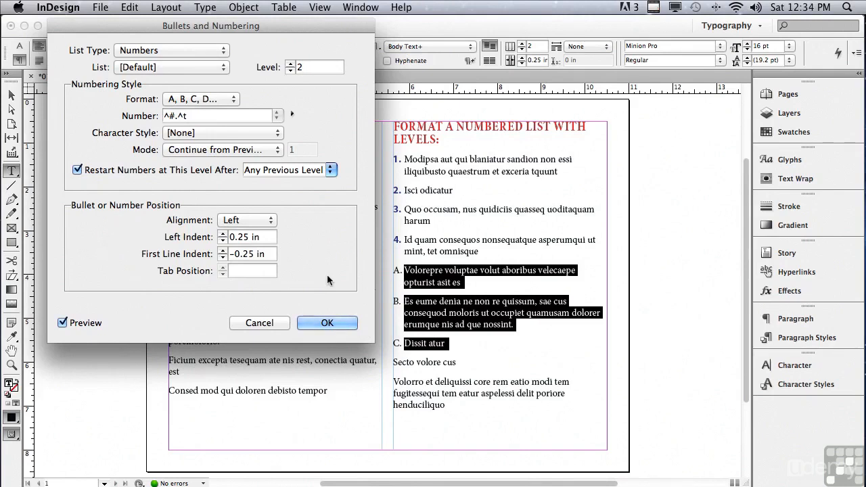
# - Increase the level-2 left indent to 0.5 in
pyautogui.click(222, 233)
pyautogui.click(222, 234)
pyautogui.click(222, 233)
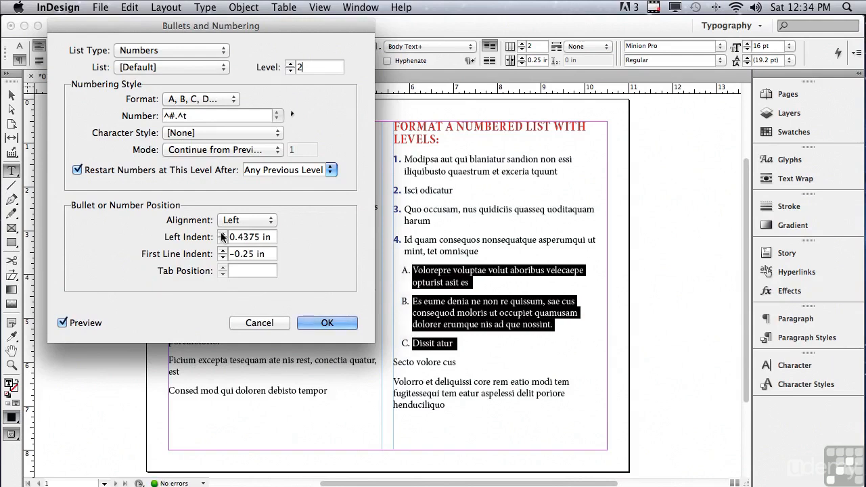
pyautogui.click(221, 233)
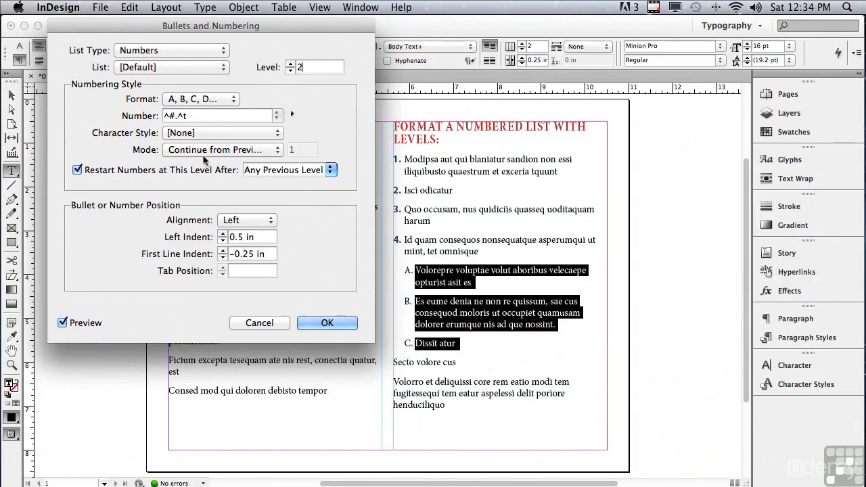
# - Apply the RED character style to the level-2 letters and confirm the dialog
pyautogui.click(183, 134)
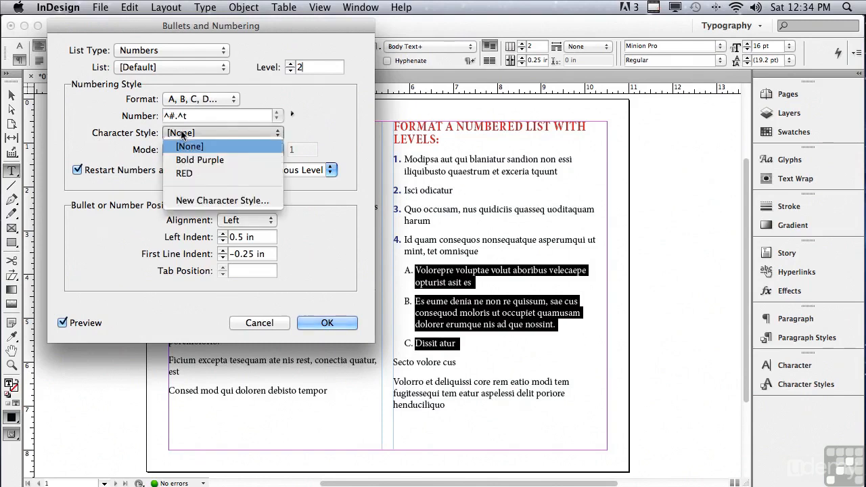
pyautogui.click(181, 175)
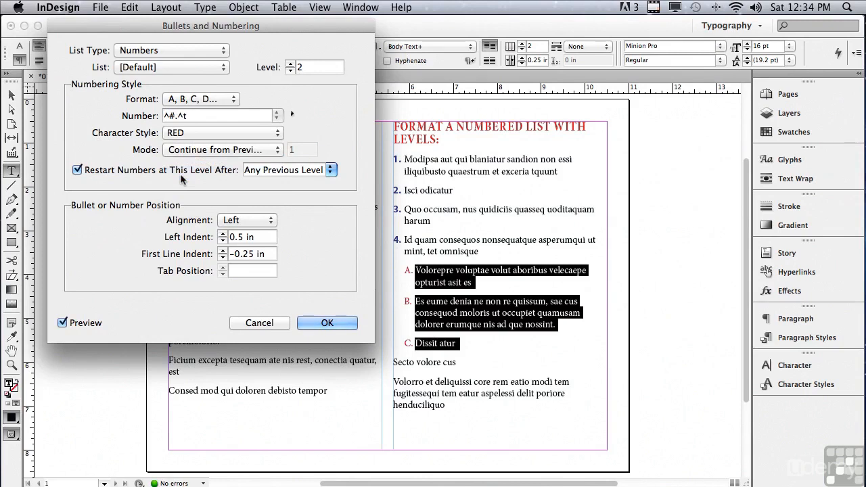
pyautogui.click(313, 323)
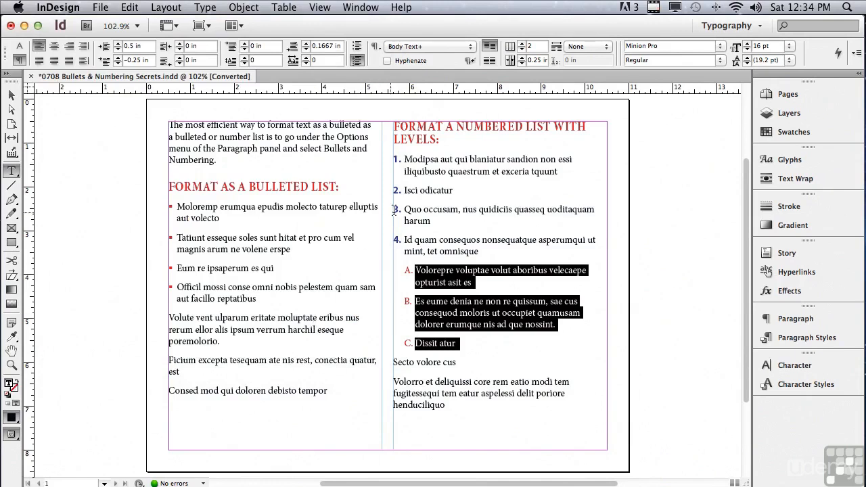
# - Copy the level-2 list formatting onto the Quo occusam paragraph with the Eyedropper tool
pyautogui.tripleClick(425, 214)
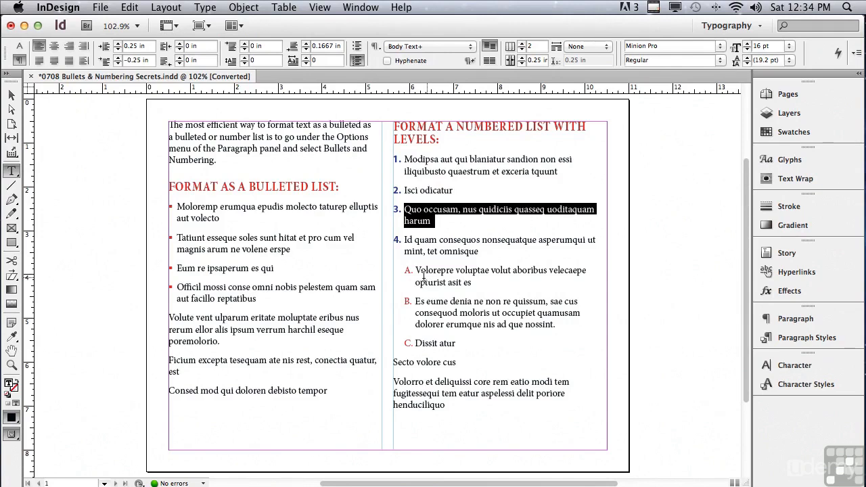
pyautogui.click(12, 338)
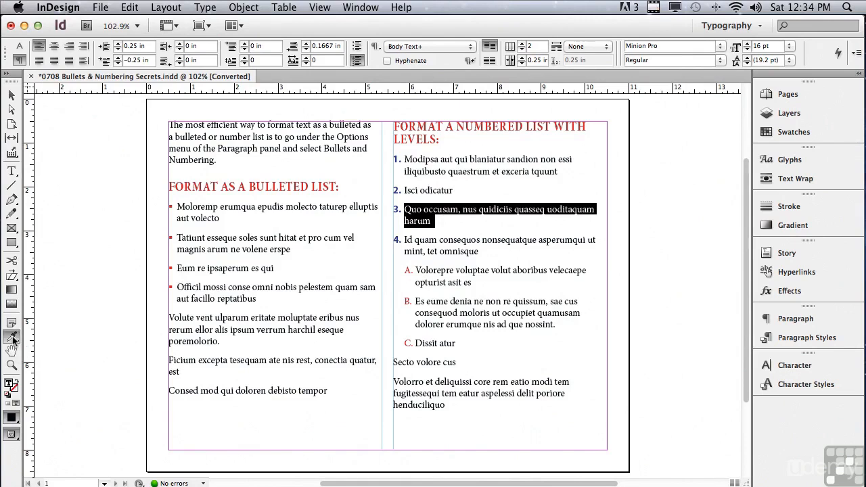
pyautogui.click(417, 269)
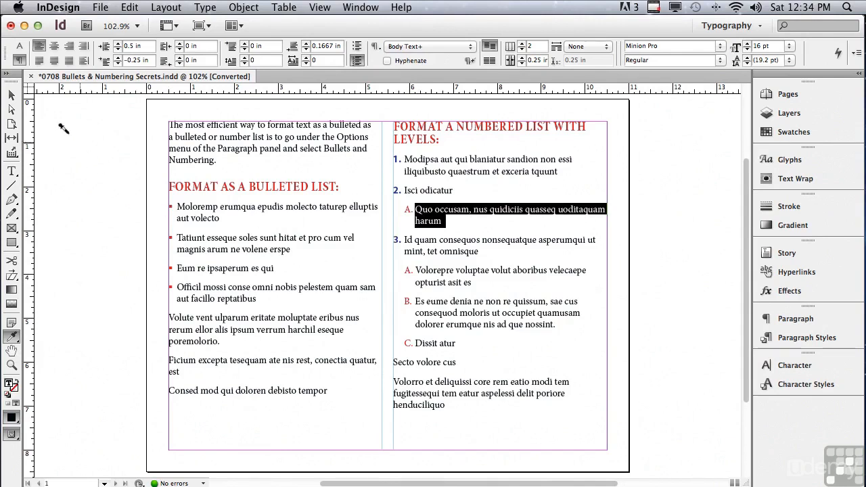
pyautogui.click(12, 96)
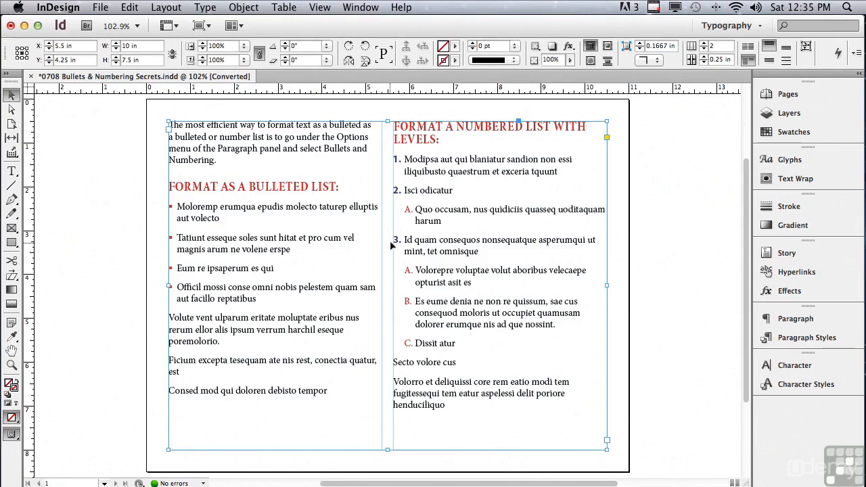
# - Delete the Isci odicatur paragraph from the numbered list
pyautogui.doubleClick(427, 194)
pyautogui.tripleClick(428, 194)
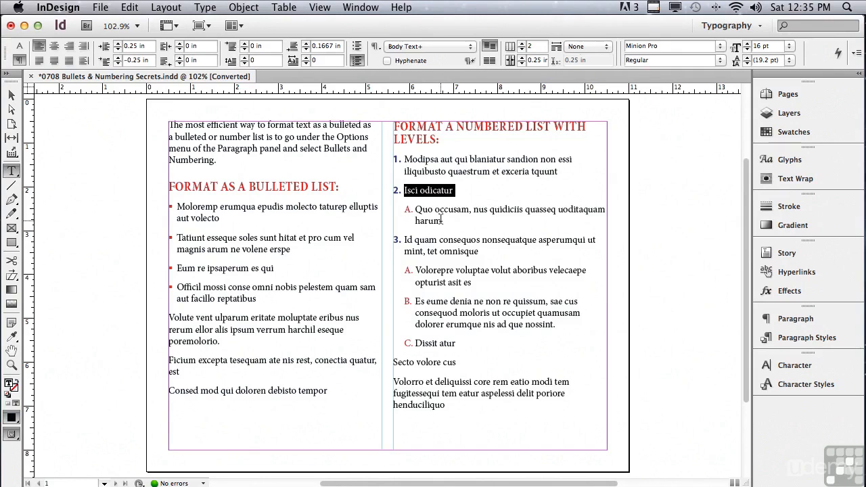
pyautogui.press('BackSpace')
# - Select the word Id at the start of the second numbered item
pyautogui.click(404, 221)
pyautogui.doubleClick(409, 222)
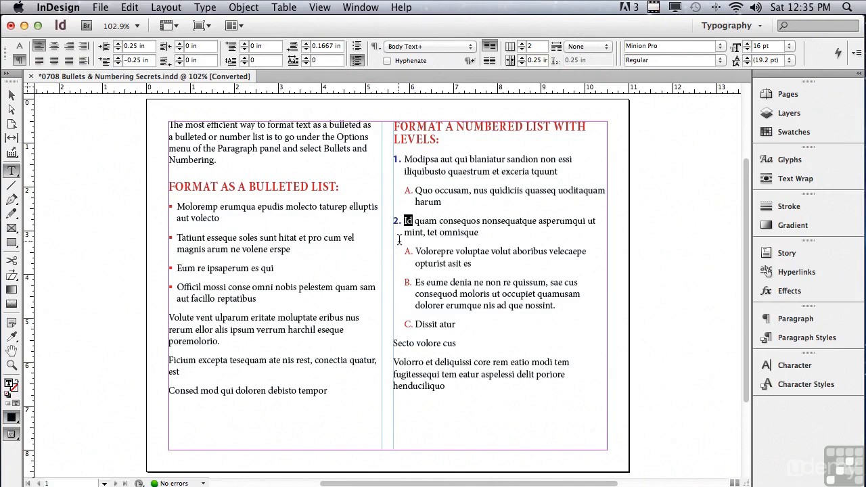
pyautogui.press('super')
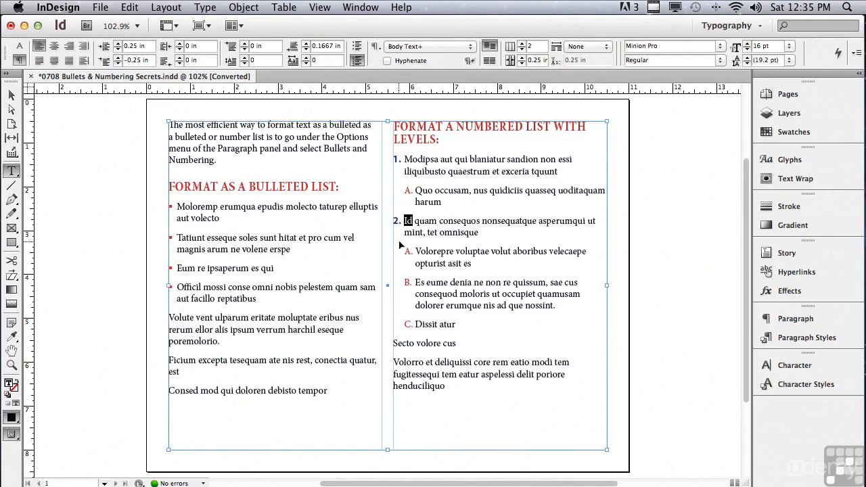